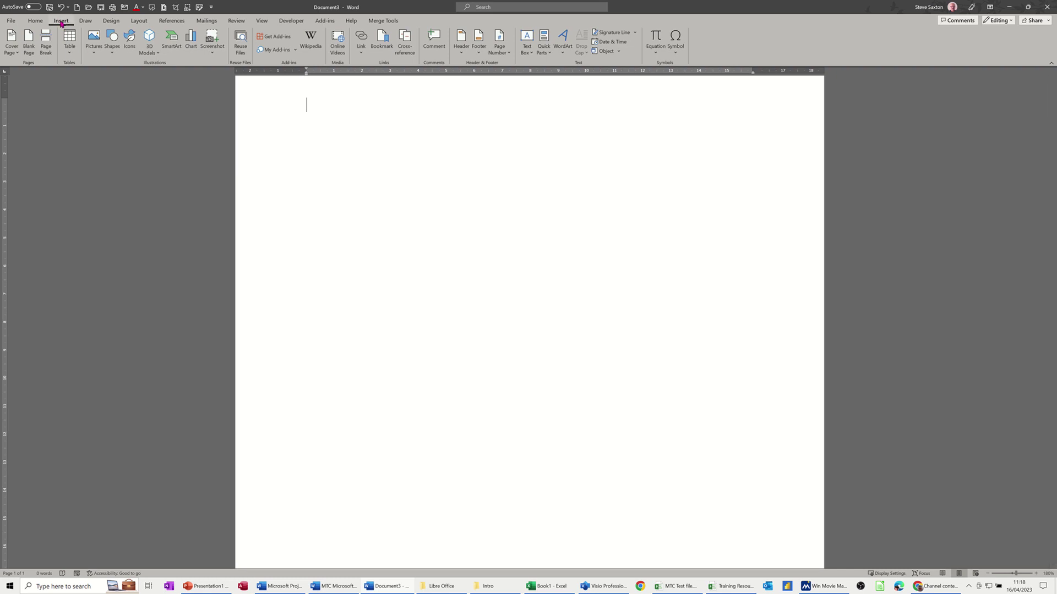
Step: Open the Object dialog from the Insert tab's Object dropdown
{"action": "left_click", "coordinate": [619, 52]}
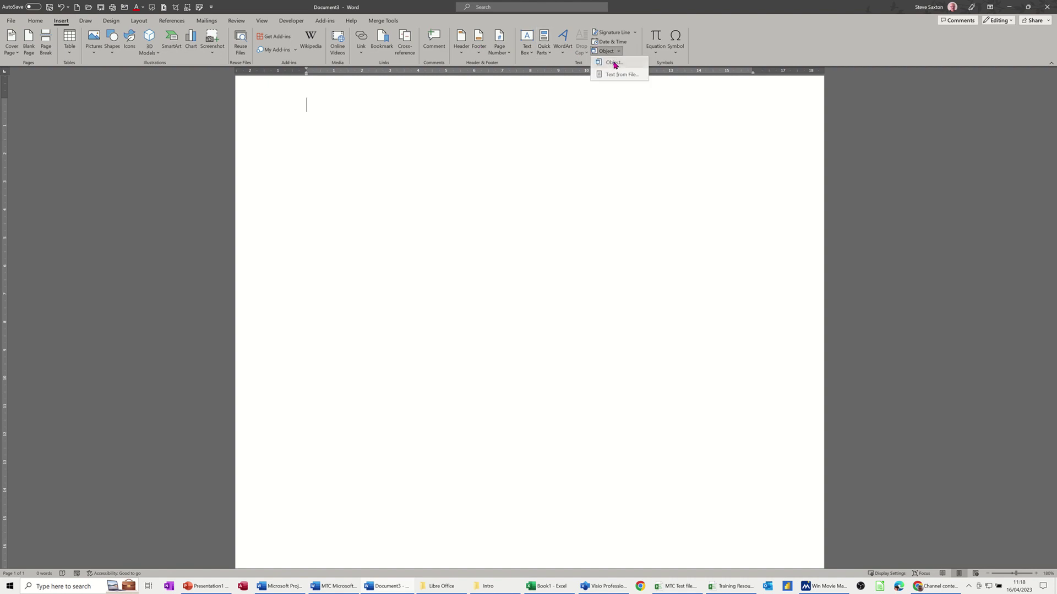
{"action": "left_click", "coordinate": [613, 63]}
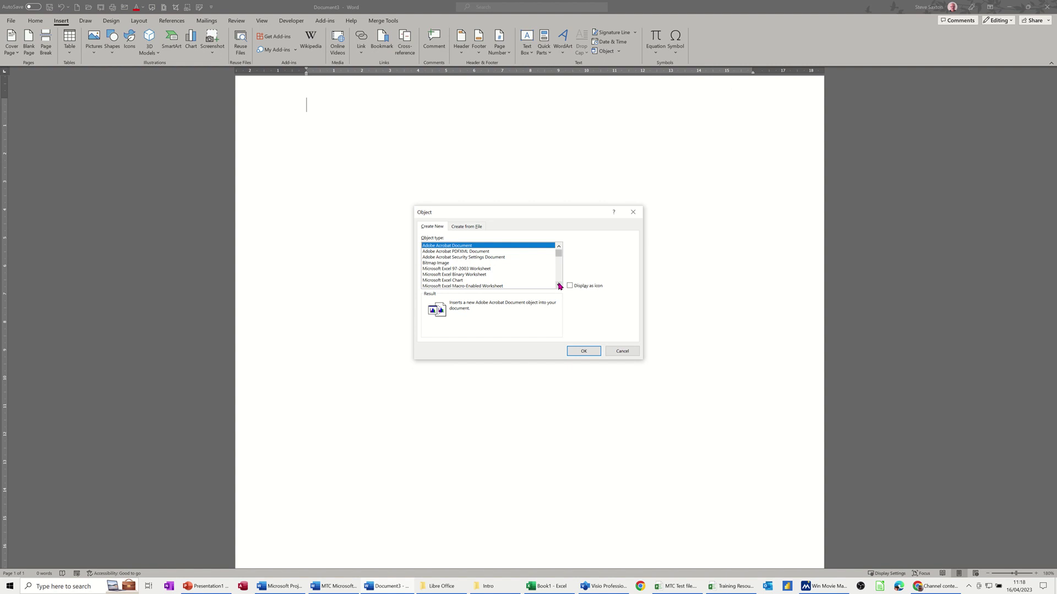
Step: Embed a new Microsoft Visio Drawing object from the Object dialog's Create New list
{"action": "scroll", "coordinate": [560, 286], "scroll_direction": "down", "scroll_amount": 4}
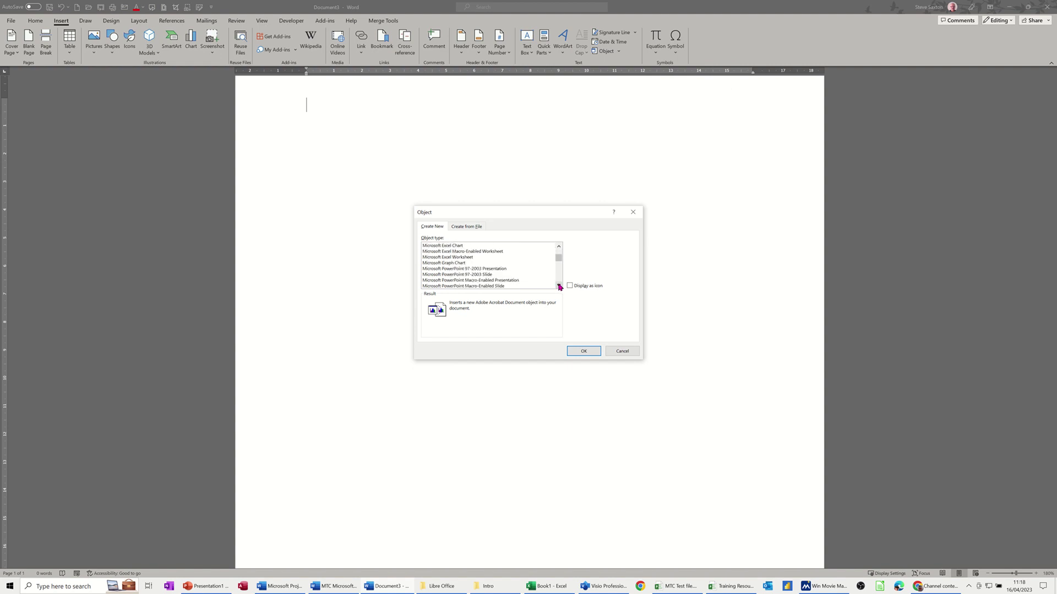
{"action": "scroll", "coordinate": [559, 286], "scroll_direction": "down", "scroll_amount": 4}
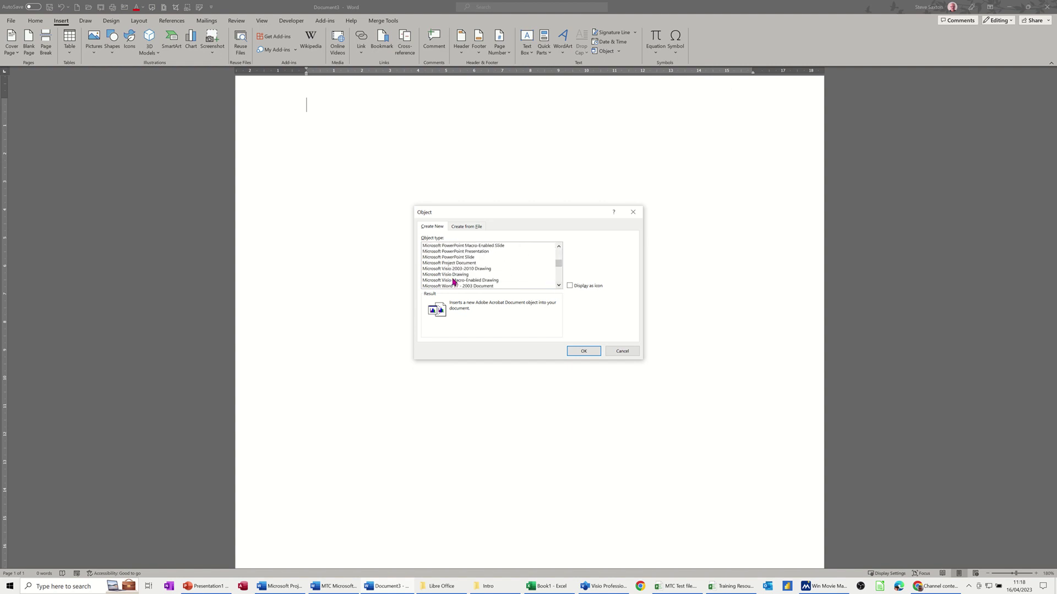
{"action": "left_click", "coordinate": [436, 275]}
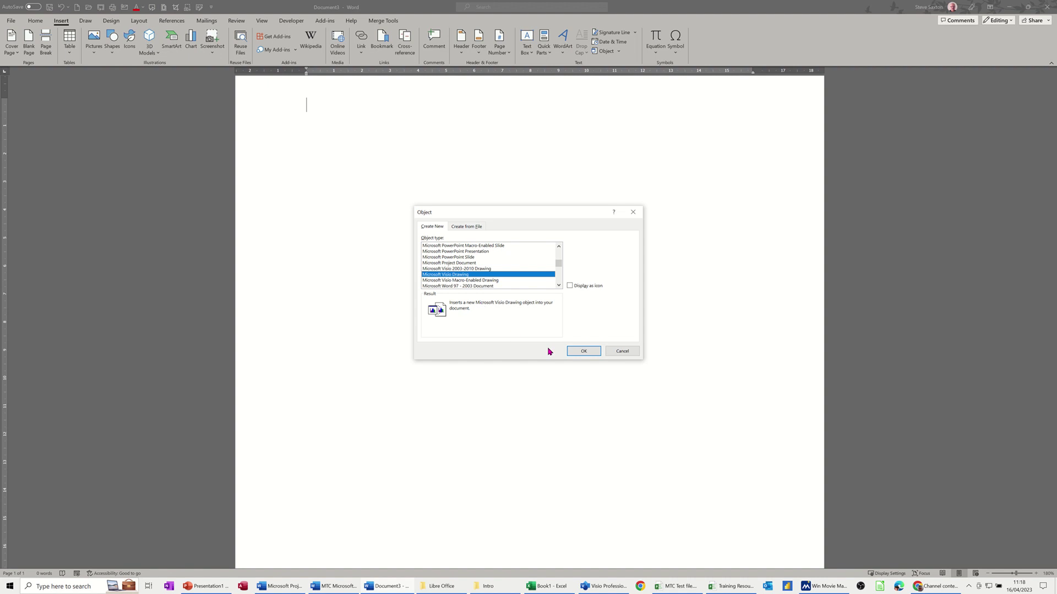
{"action": "left_click", "coordinate": [571, 348]}
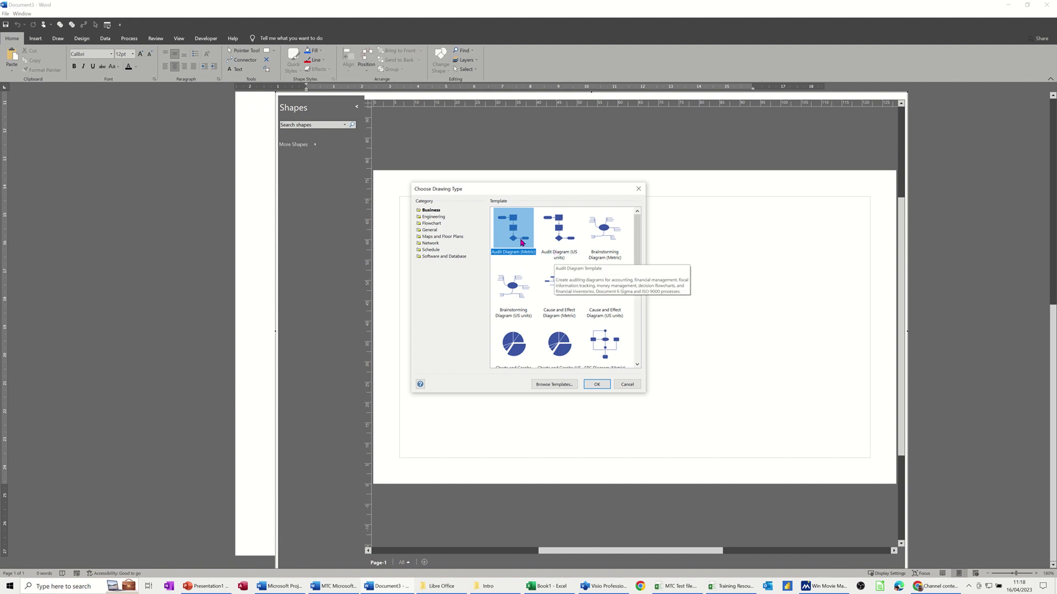
Step: Apply the Basic Flowchart (Metric) template to the embedded Visio drawing
{"action": "left_click", "coordinate": [444, 224]}
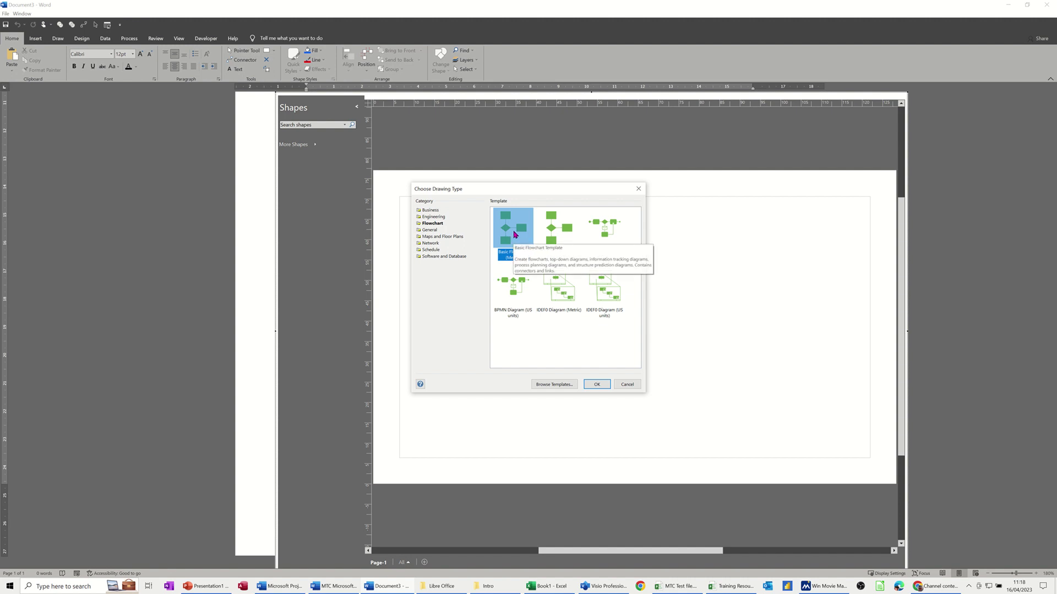
{"action": "left_click", "coordinate": [595, 384]}
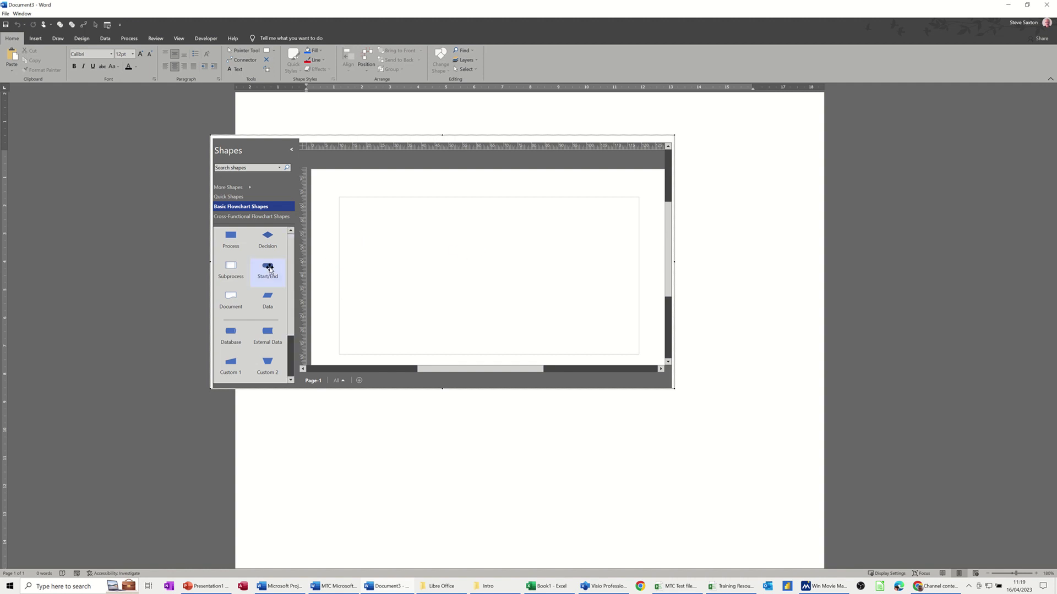
Step: Place a Start/End shape near the page top with an AutoConnected Process box below
{"action": "mouse_move", "coordinate": [269, 269]}
{"action": "left_mouse_down"}
{"action": "mouse_move", "coordinate": [384, 262]}
{"action": "mouse_move", "coordinate": [486, 233]}
{"action": "mouse_move", "coordinate": [502, 217]}
{"action": "mouse_move", "coordinate": [491, 211]}
{"action": "left_mouse_up"}
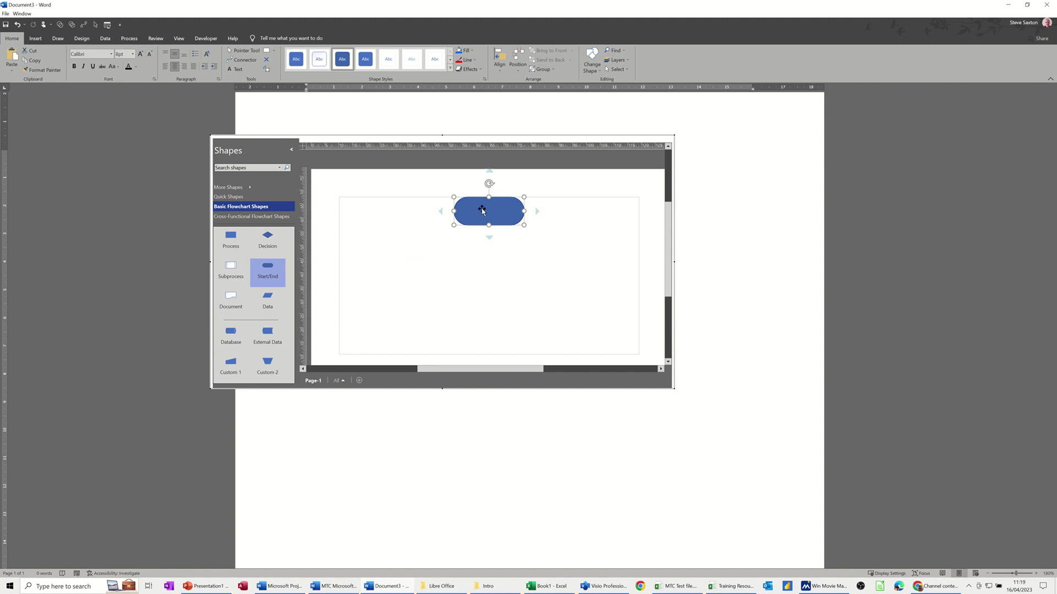
{"action": "mouse_move", "coordinate": [492, 240]}
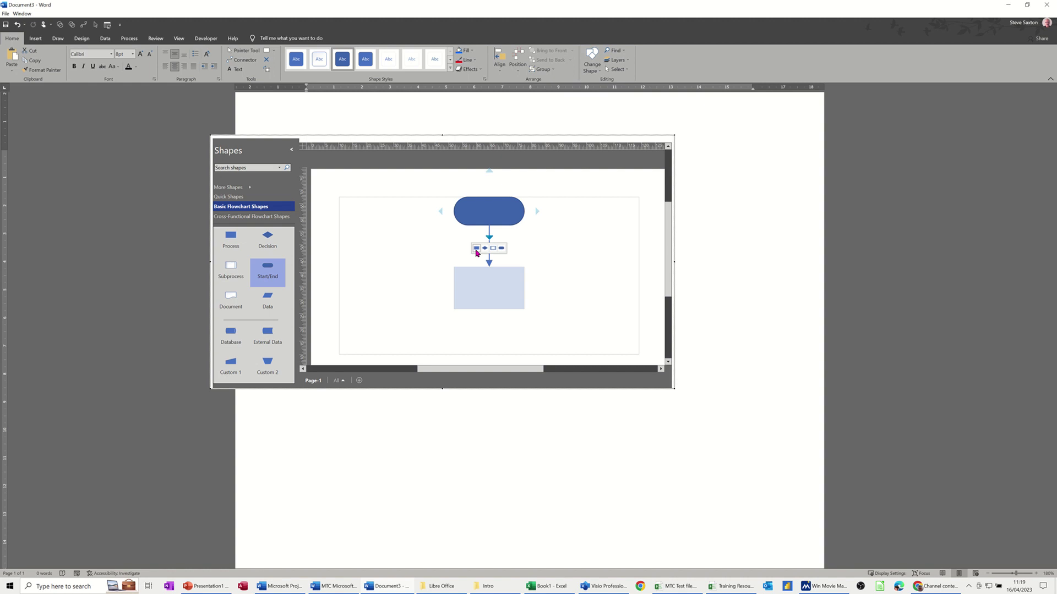
{"action": "left_click", "coordinate": [477, 250]}
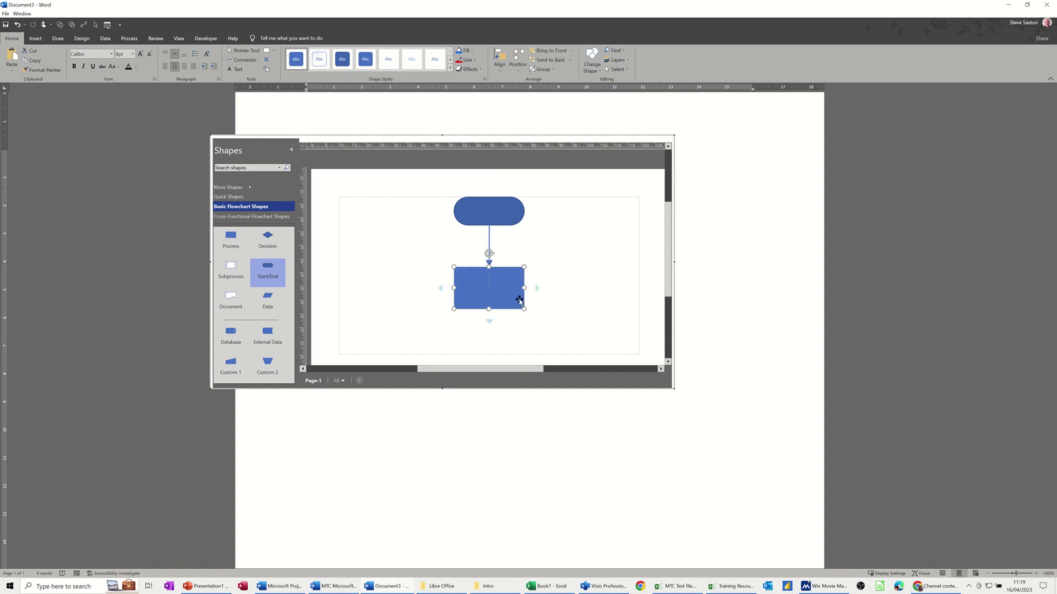
{"action": "mouse_move", "coordinate": [489, 322]}
Step: Select all and shrink the Start/End and Process shapes
{"action": "key", "text": "ctrl+a"}
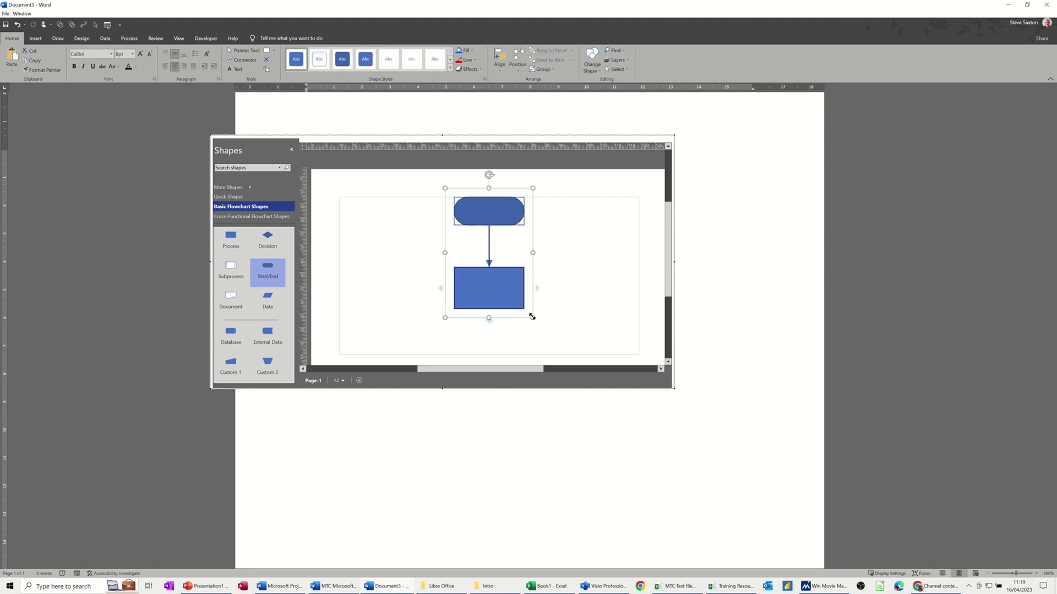
{"action": "left_click_drag", "start_coordinate": [526, 311], "coordinate": [488, 248]}
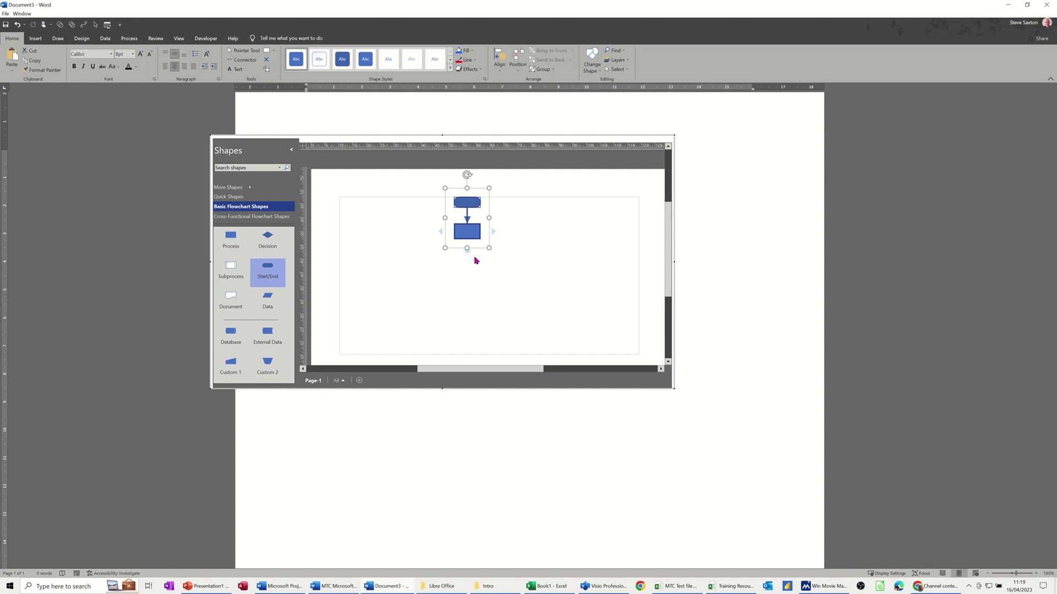
{"action": "left_click", "coordinate": [498, 259]}
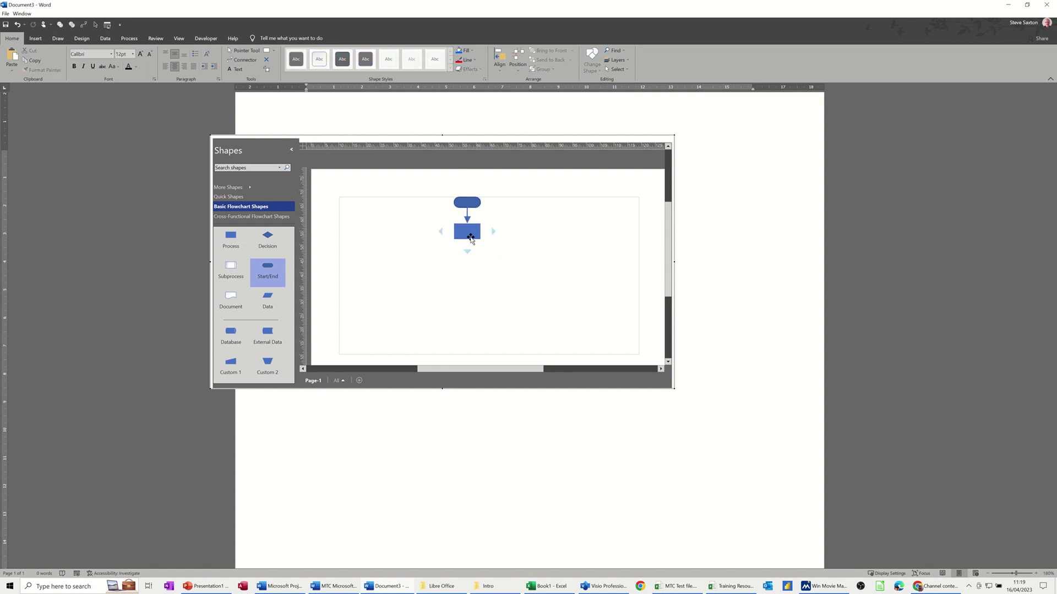
Step: AutoConnect a Decision diamond below the Process and make it smaller
{"action": "mouse_move", "coordinate": [467, 251]}
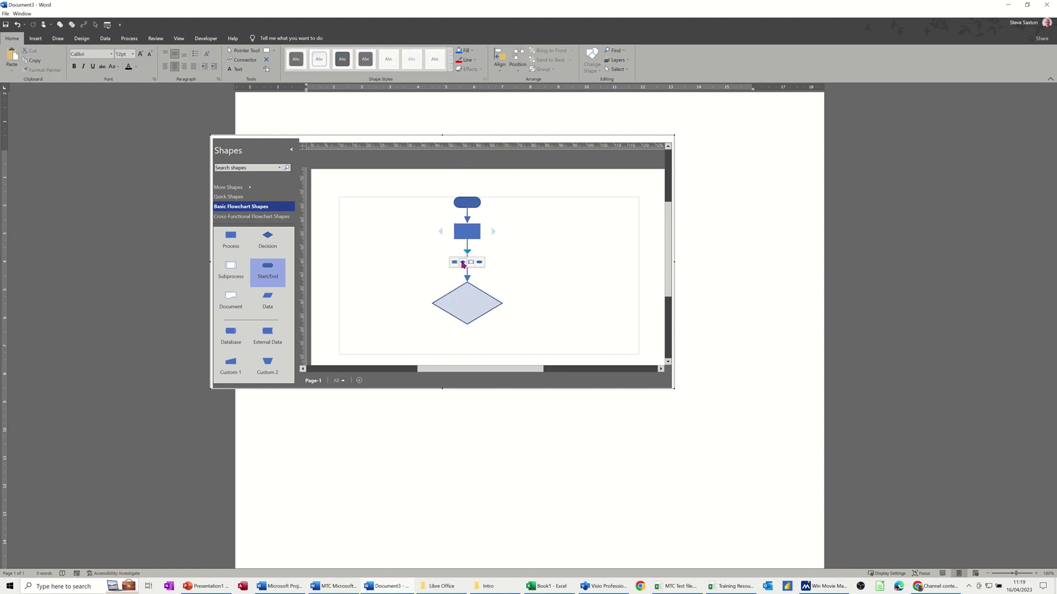
{"action": "left_click", "coordinate": [463, 264]}
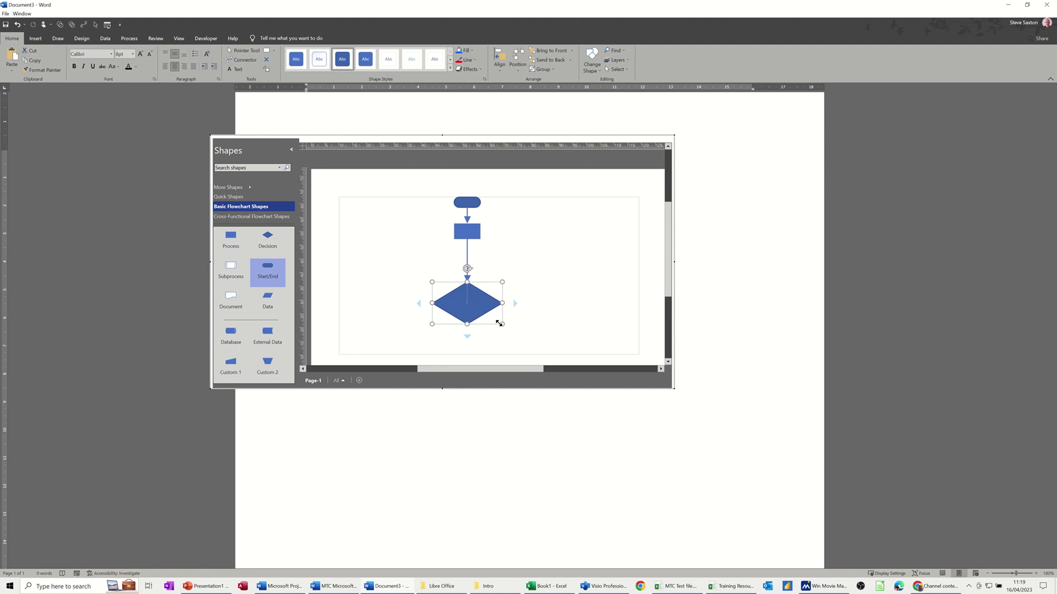
{"action": "left_click_drag", "start_coordinate": [502, 325], "coordinate": [469, 292]}
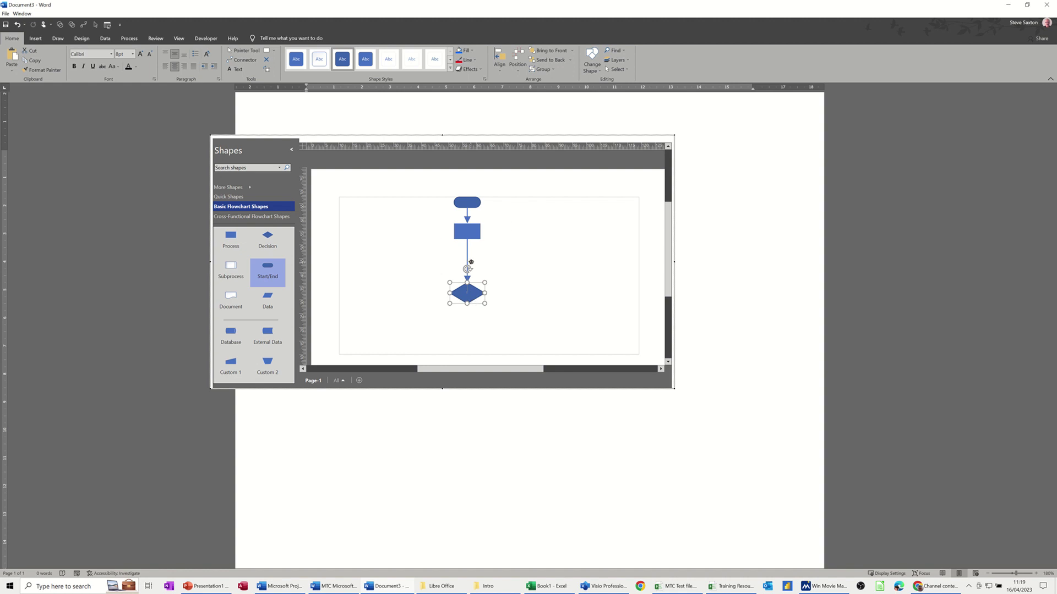
Step: Move the Decision diamond up closer to the Process box
{"action": "left_click", "coordinate": [489, 303]}
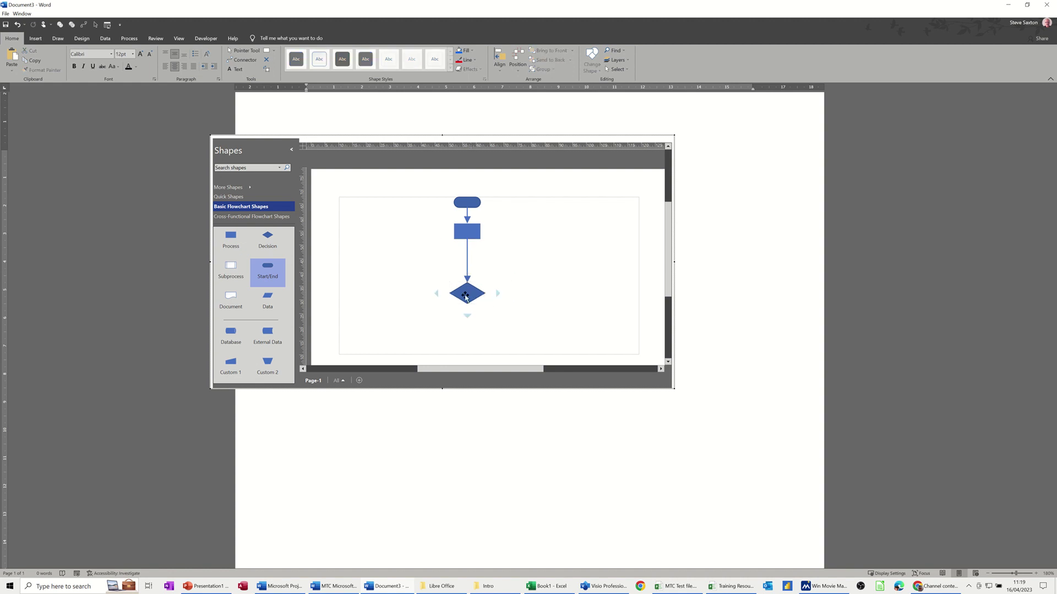
{"action": "left_click", "coordinate": [478, 298]}
{"action": "left_click_drag", "start_coordinate": [479, 298], "coordinate": [474, 264]}
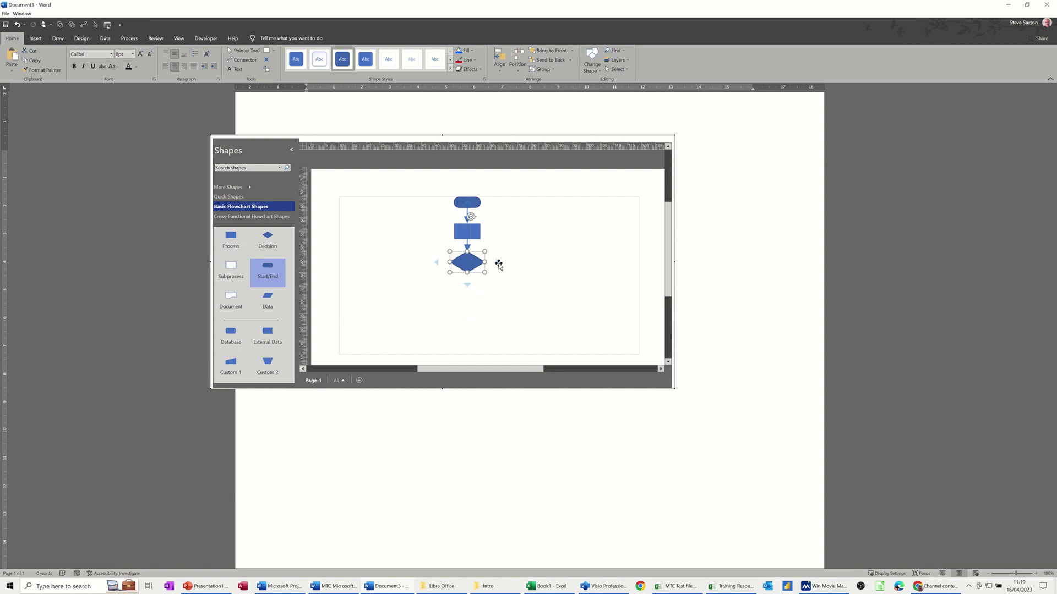
Step: AutoConnect a small Process box to the right of the Decision diamond
{"action": "mouse_move", "coordinate": [499, 264]}
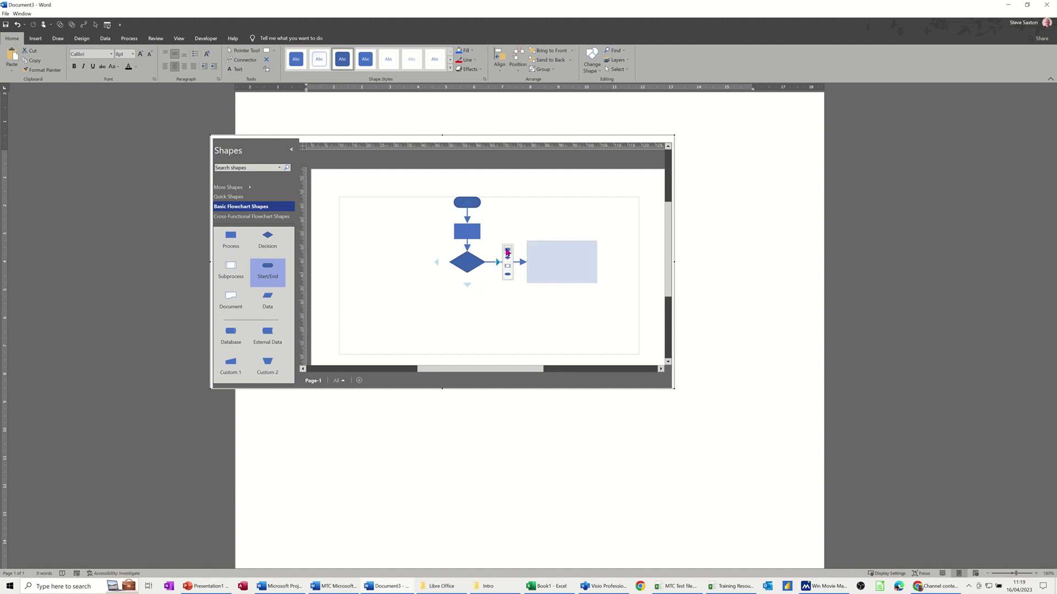
{"action": "left_click", "coordinate": [508, 249]}
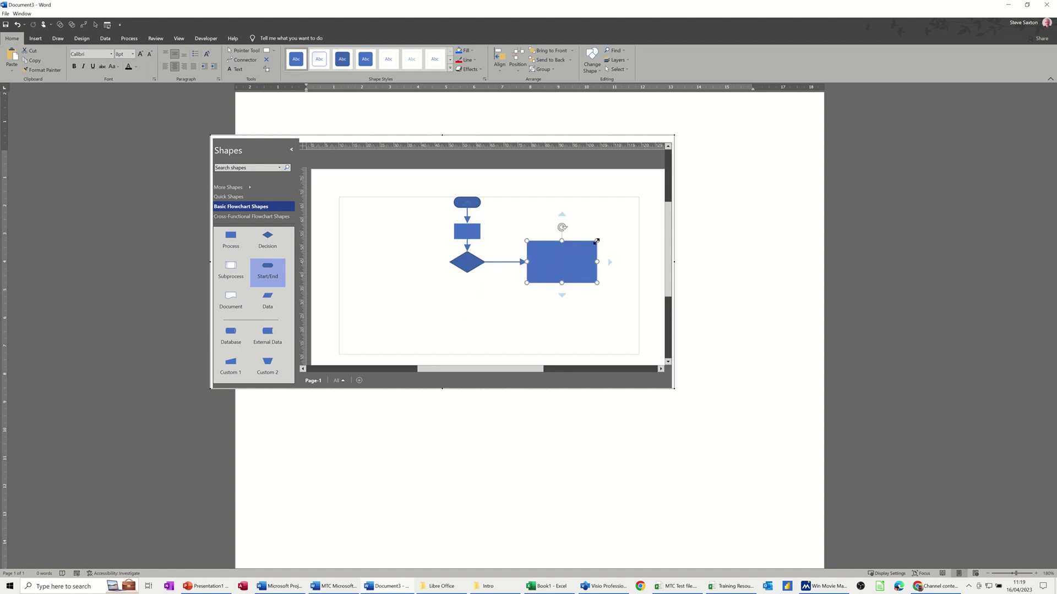
{"action": "left_click_drag", "start_coordinate": [596, 241], "coordinate": [560, 263]}
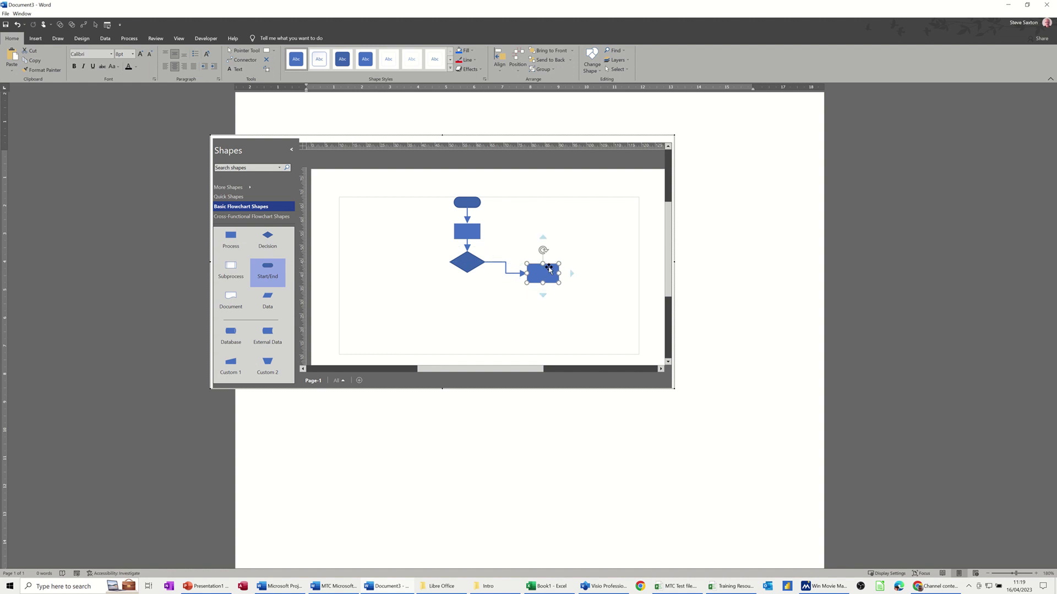
{"action": "mouse_move", "coordinate": [543, 238]}
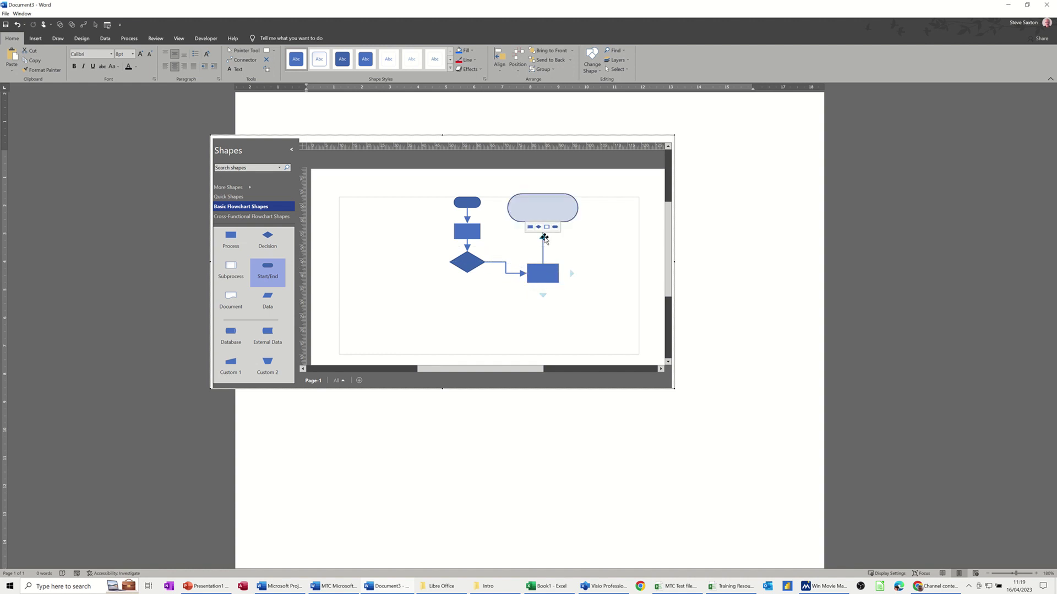
{"action": "mouse_move", "coordinate": [486, 234]}
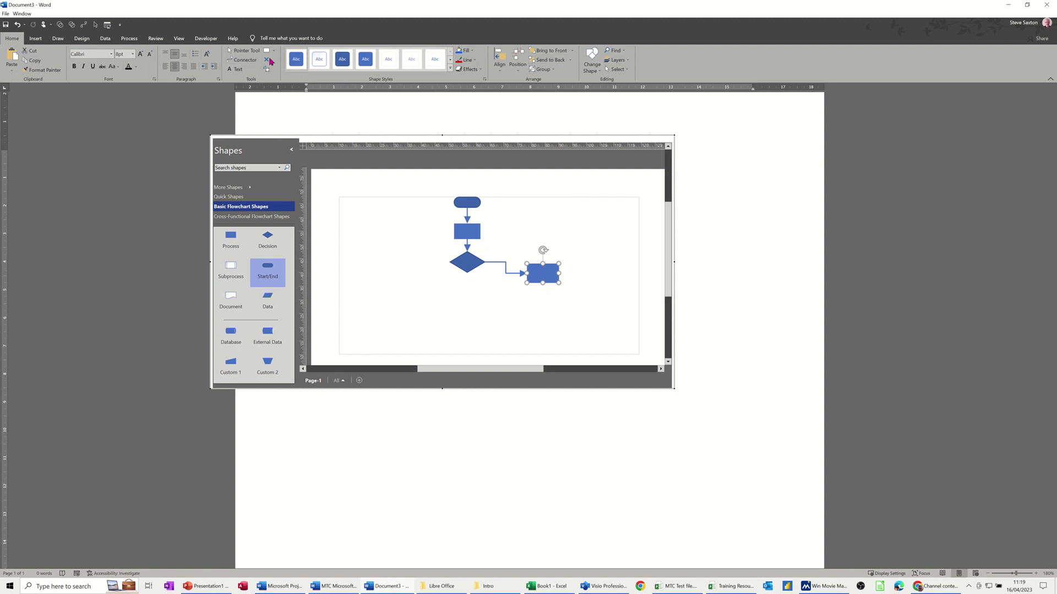
Step: Connect the right box back to the upper Process and add a Process below the Decision
{"action": "left_click", "coordinate": [243, 60]}
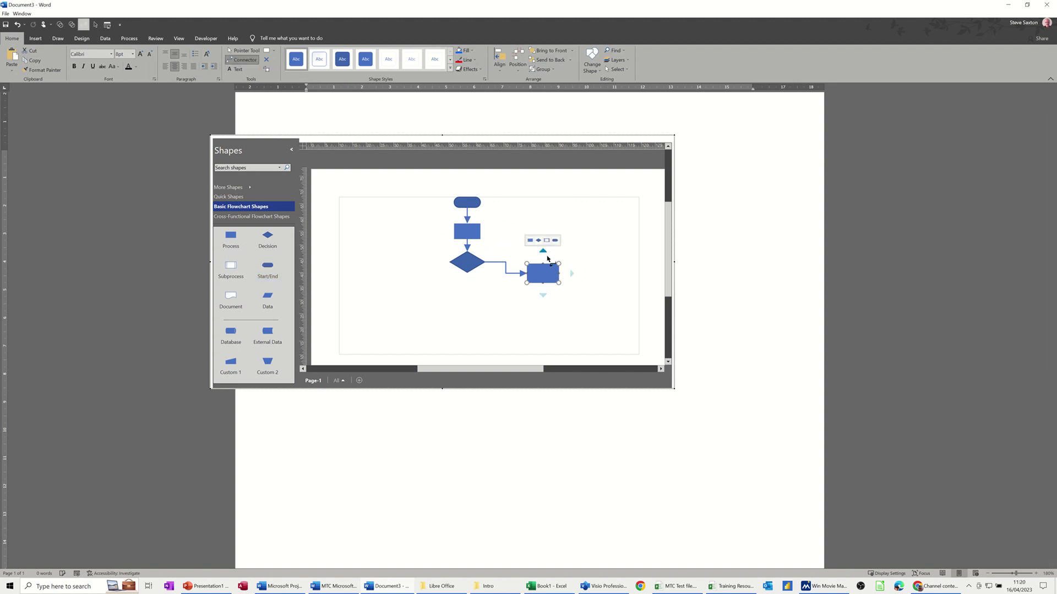
{"action": "left_click_drag", "start_coordinate": [543, 266], "coordinate": [479, 231]}
{"action": "mouse_move", "coordinate": [462, 286]}
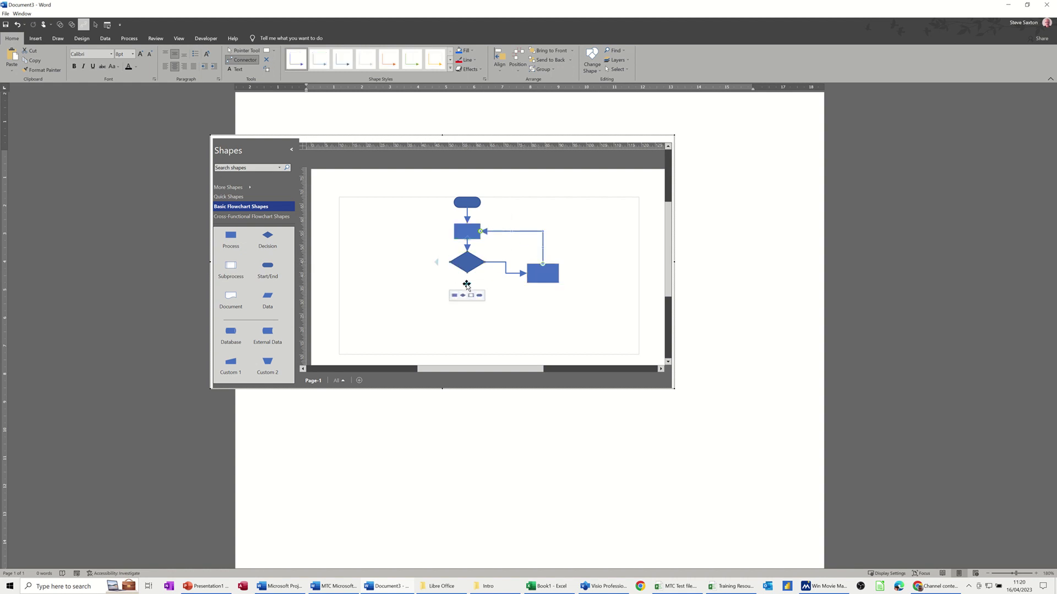
{"action": "left_click", "coordinate": [454, 295]}
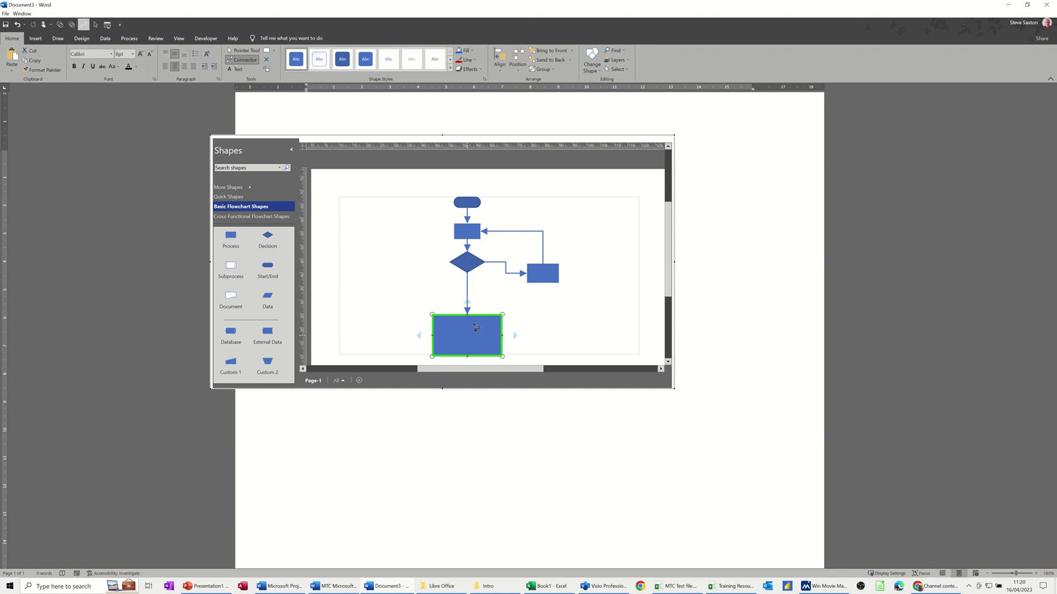
Step: Move the new box up under the diamond and level the right box with it
{"action": "left_click", "coordinate": [246, 52]}
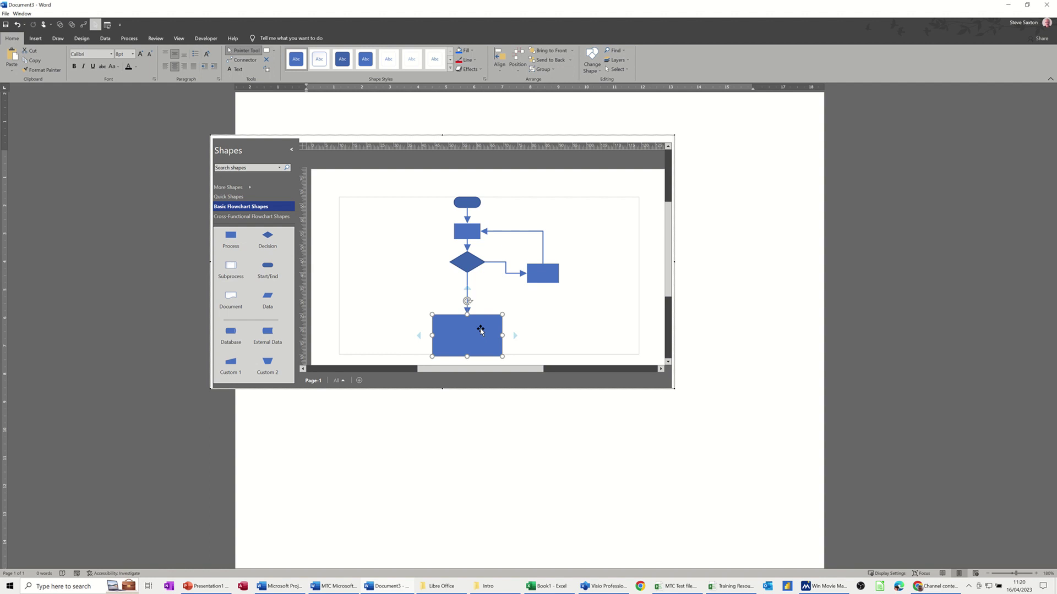
{"action": "left_click_drag", "start_coordinate": [477, 323], "coordinate": [480, 294]}
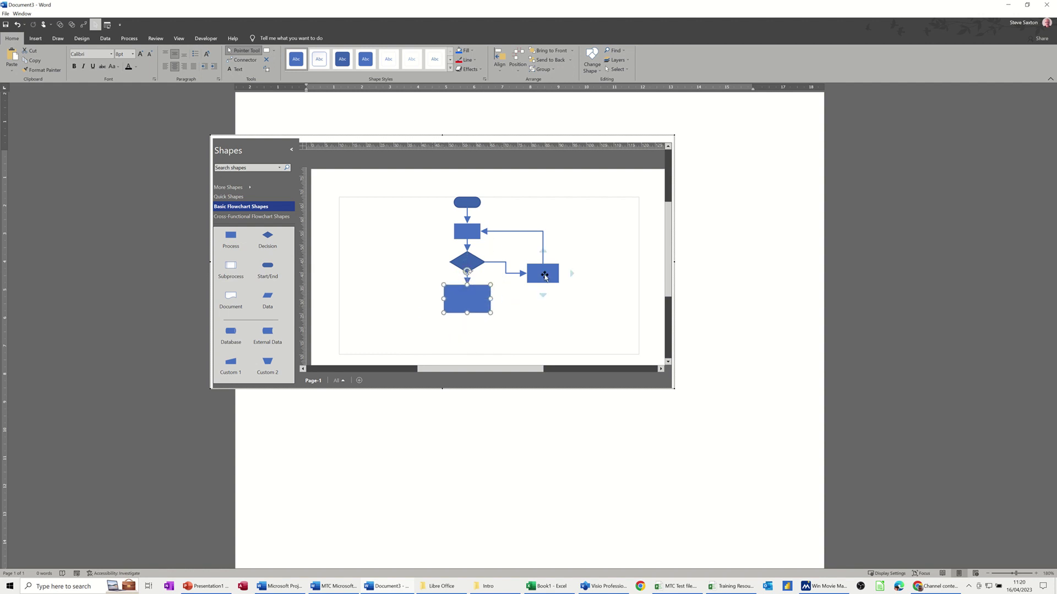
{"action": "left_click_drag", "start_coordinate": [544, 276], "coordinate": [544, 264]}
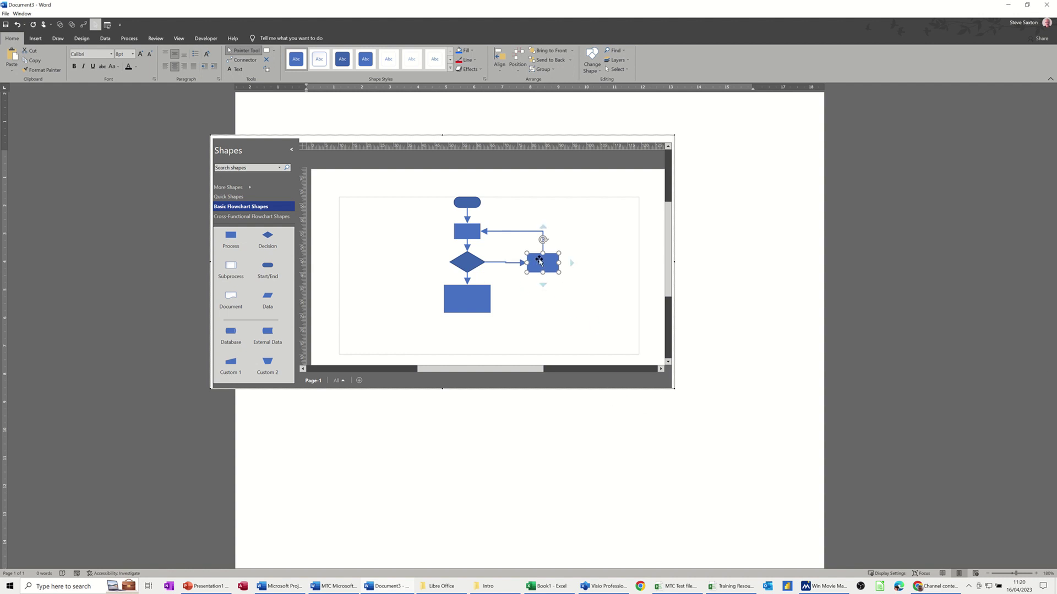
Step: Resize the lower process box, nudge it slightly right, and label it 'test'
{"action": "left_click", "coordinate": [519, 264]}
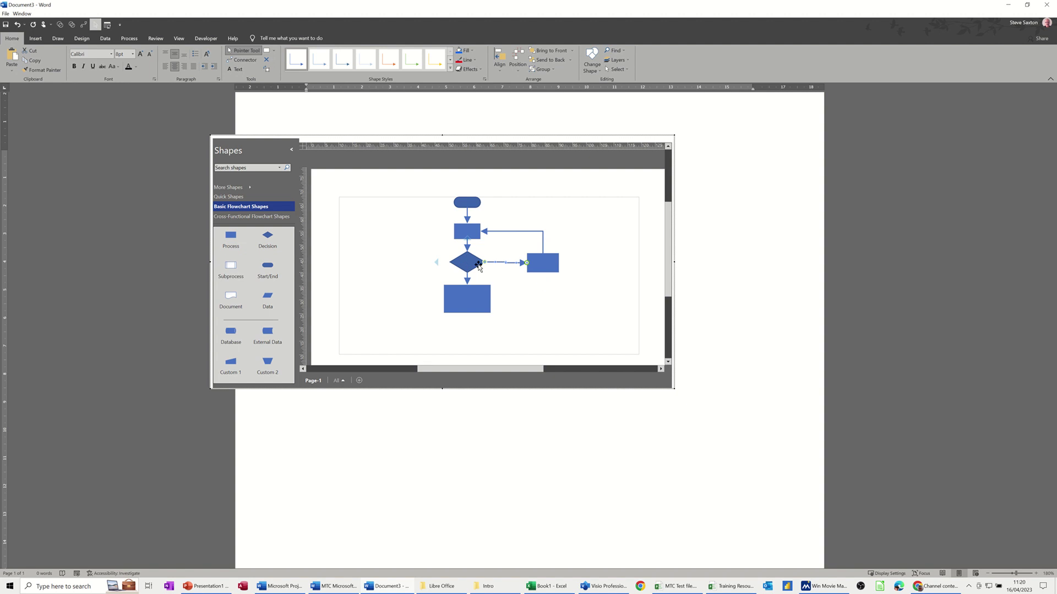
{"action": "left_click", "coordinate": [487, 308]}
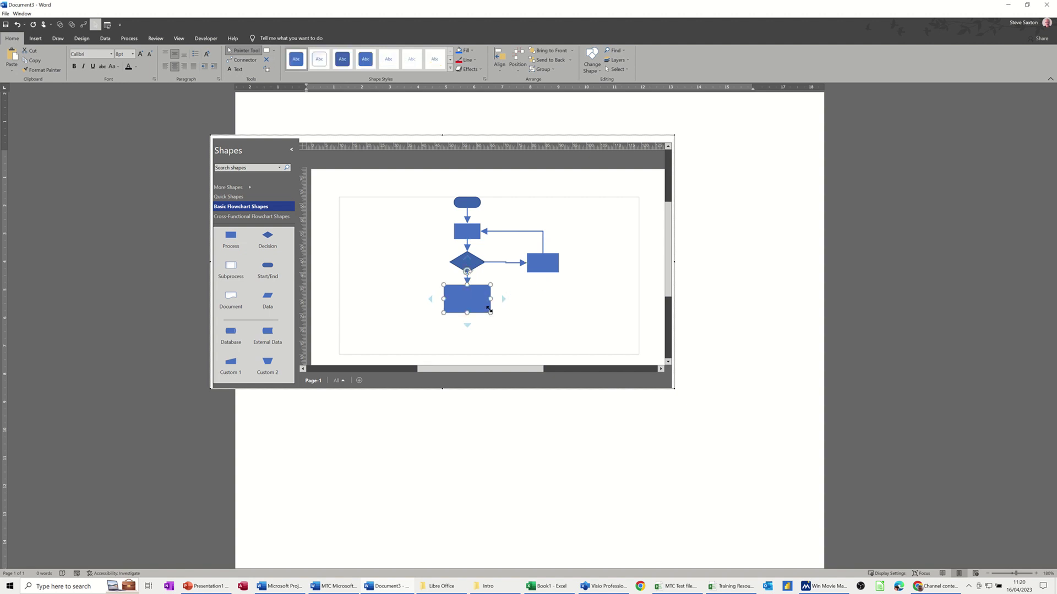
{"action": "key", "text": "ctrl+y"}
{"action": "key", "text": "ctrl+y"}
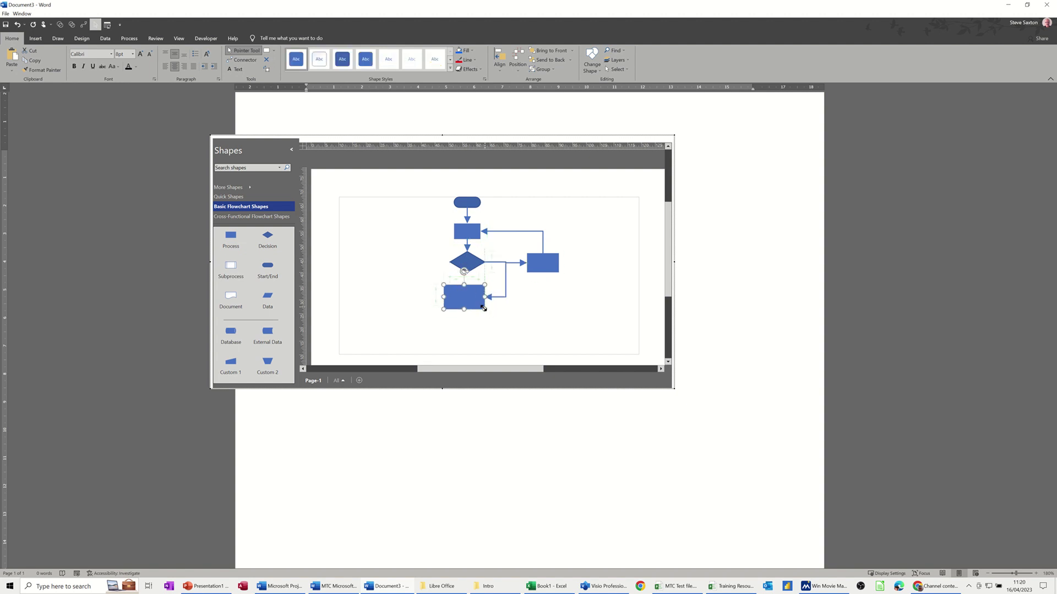
{"action": "left_click_drag", "start_coordinate": [467, 299], "coordinate": [479, 299]}
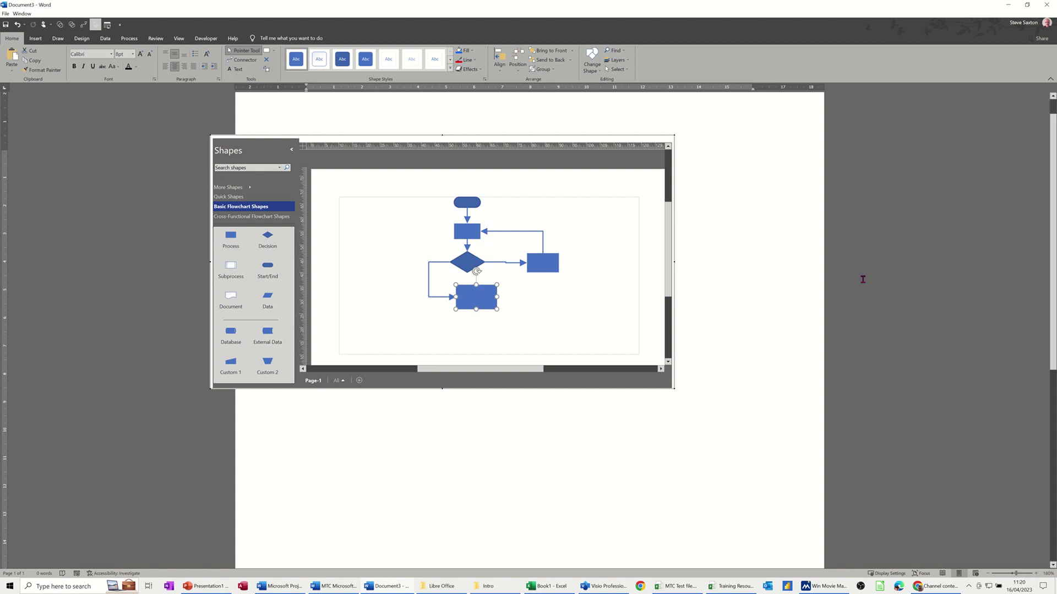
{"action": "type", "text": "test"}
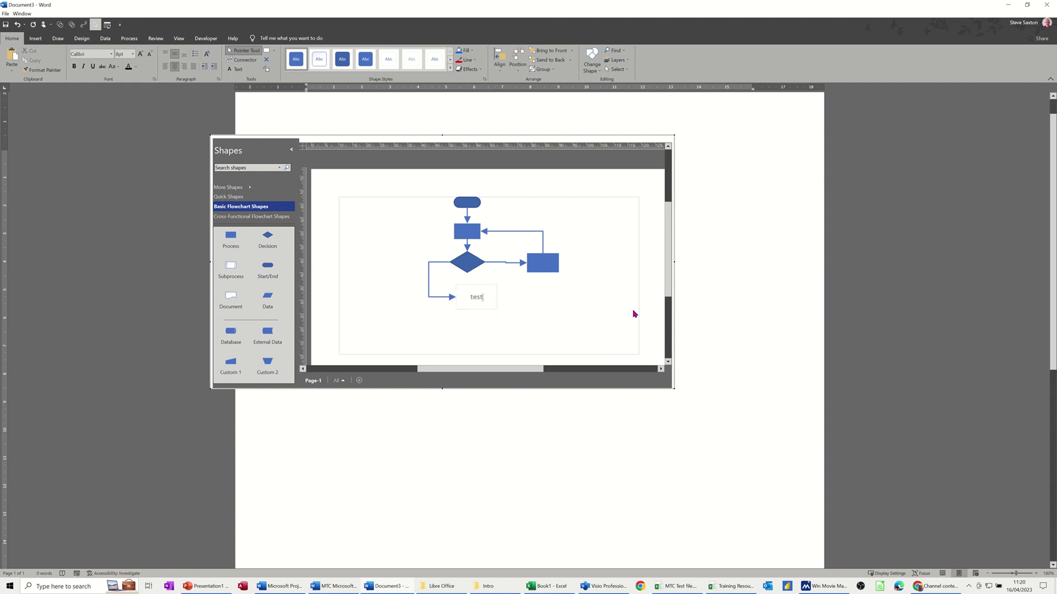
{"action": "left_click", "coordinate": [604, 315]}
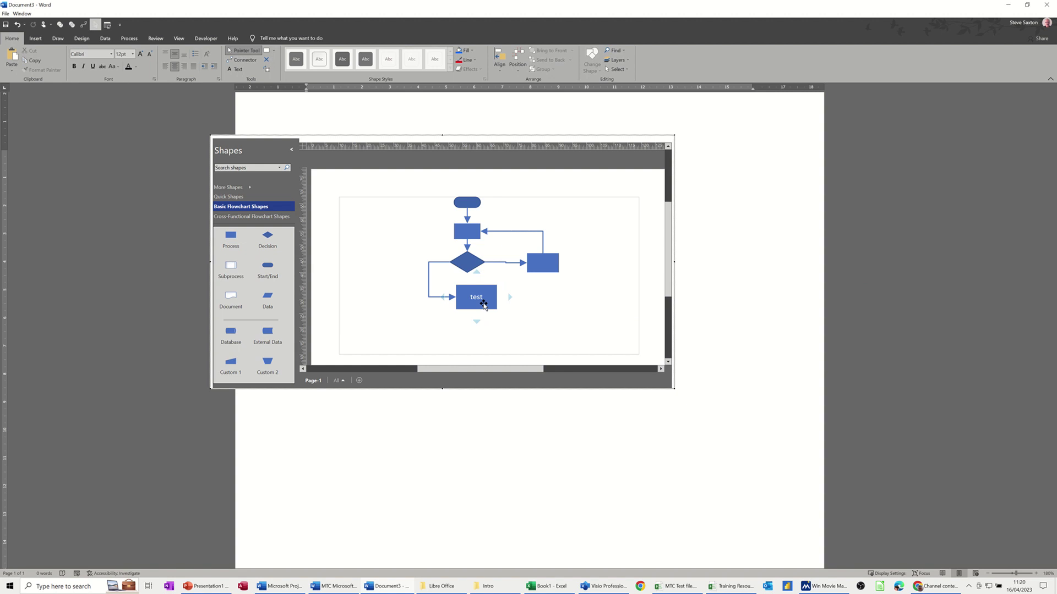
Step: Add a smaller Start/End shape connected below 'test' and move it up into place
{"action": "left_click", "coordinate": [483, 304]}
{"action": "mouse_move", "coordinate": [478, 321]}
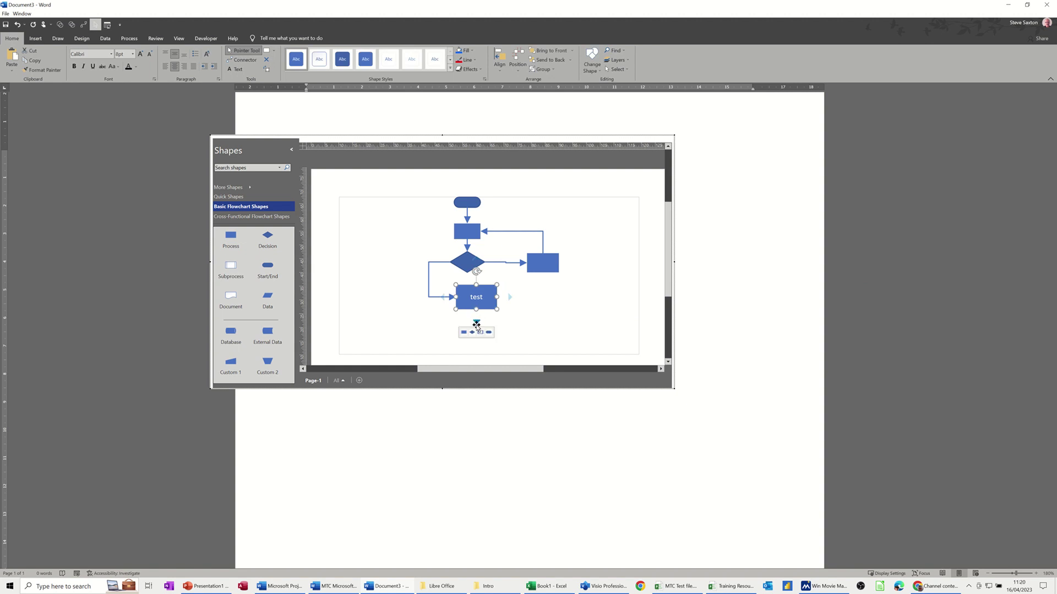
{"action": "left_click", "coordinate": [488, 334]}
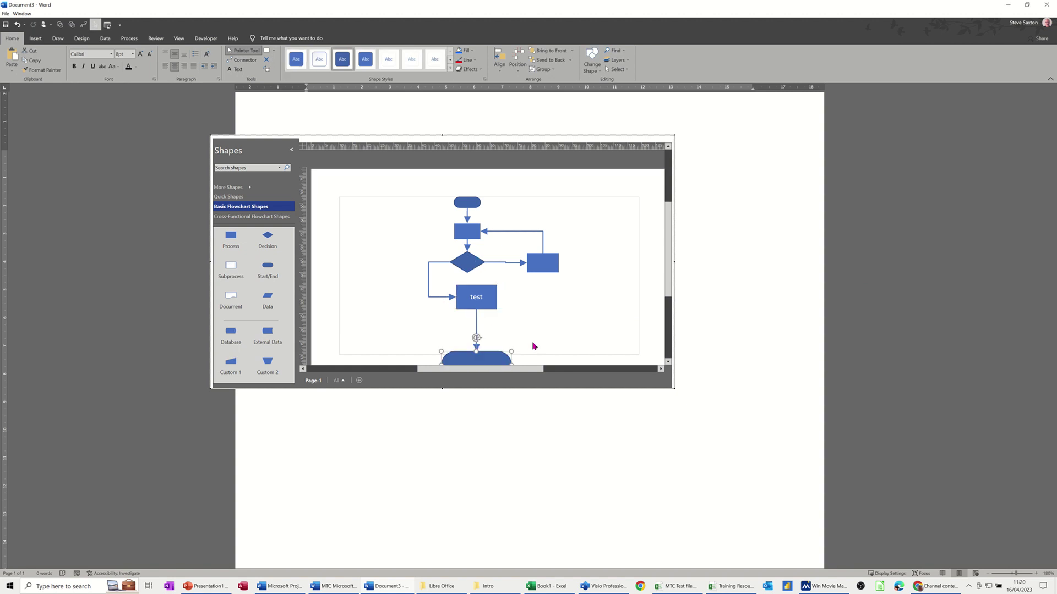
{"action": "left_click_drag", "start_coordinate": [508, 351], "coordinate": [485, 361]}
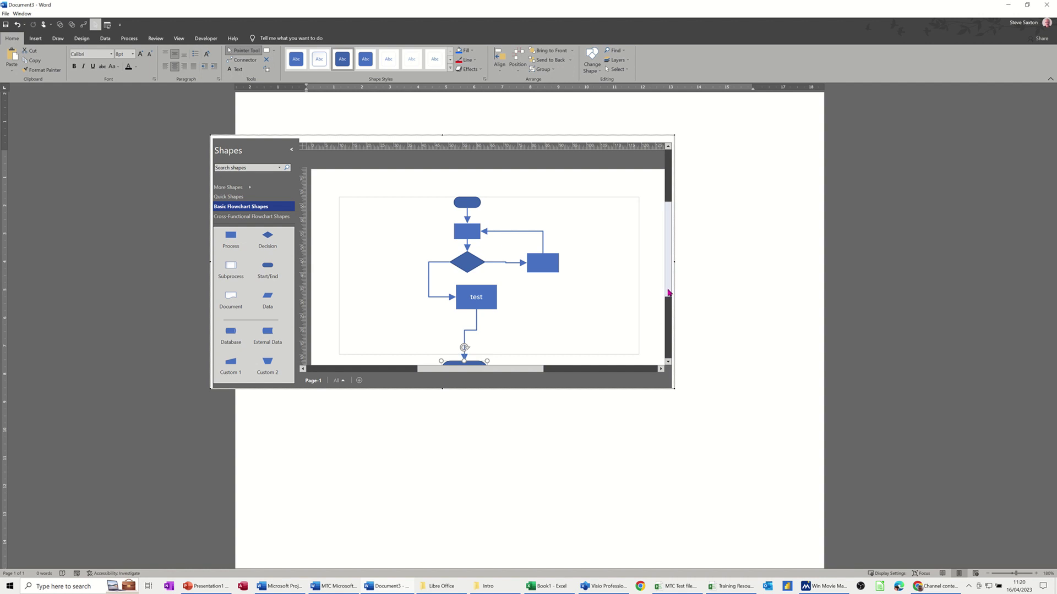
{"action": "scroll", "coordinate": [567, 275], "scroll_direction": "down", "scroll_amount": 2}
{"action": "left_click_drag", "start_coordinate": [466, 302], "coordinate": [484, 270]}
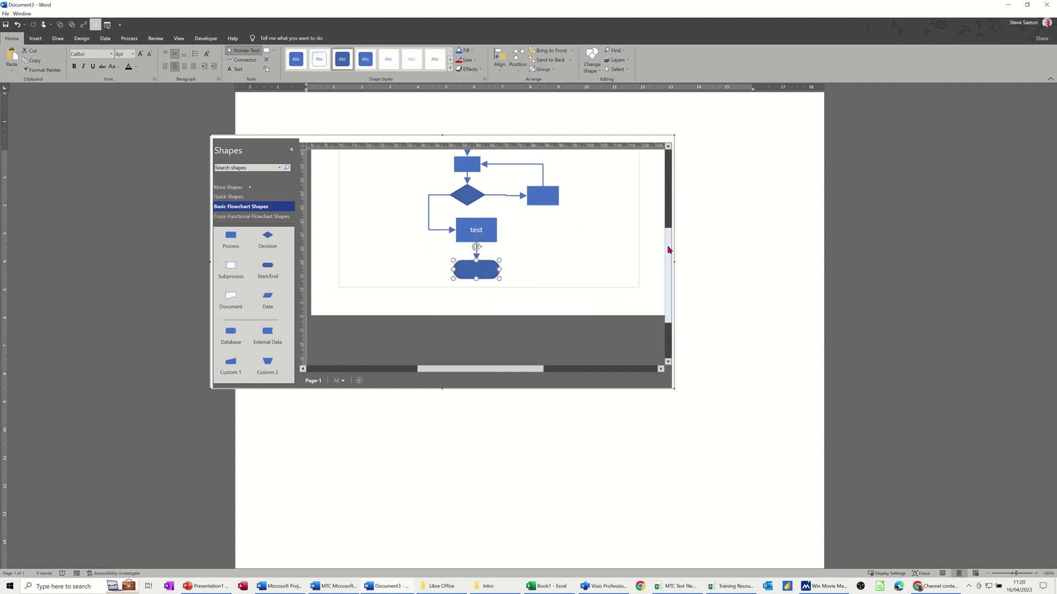
{"action": "scroll", "coordinate": [668, 223], "scroll_direction": "up", "scroll_amount": 2}
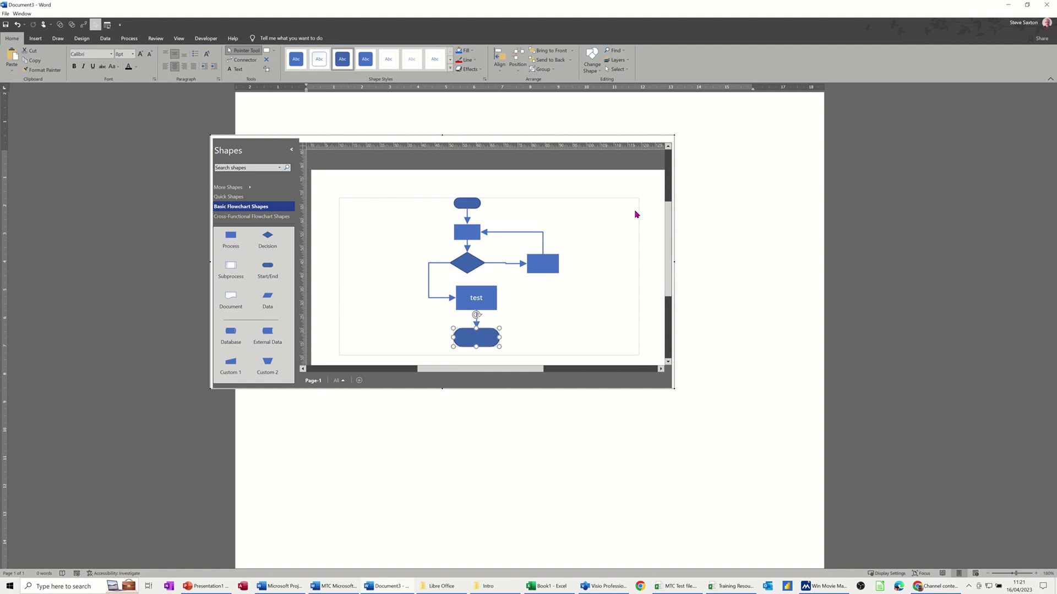
{"action": "left_click", "coordinate": [615, 273]}
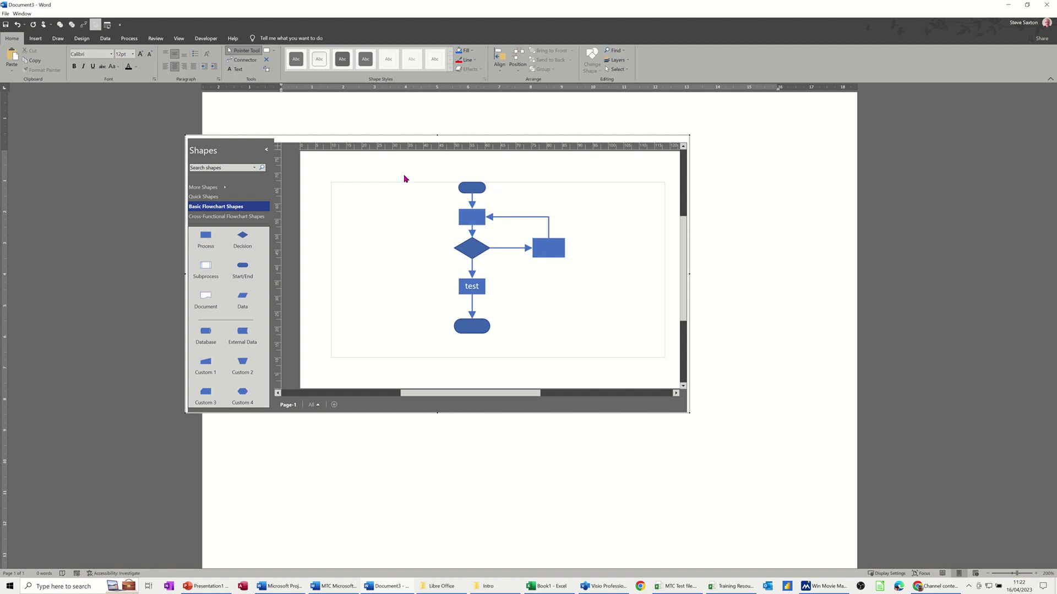
Step: Shrink all seven flowchart shapes and connectors together into a compact diagram
{"action": "key", "text": "ctrl+a"}
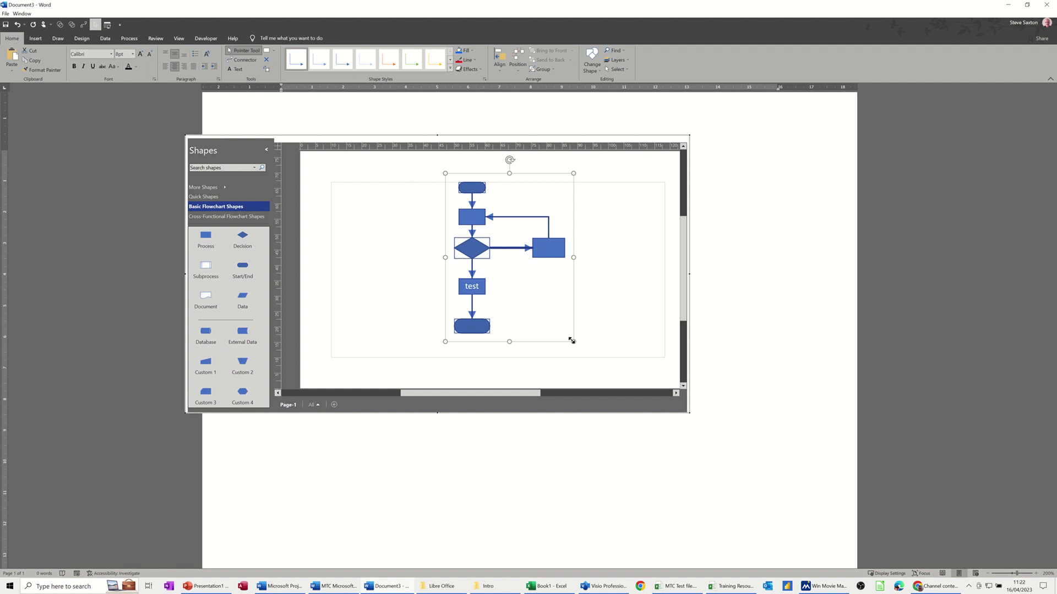
{"action": "mouse_move", "coordinate": [568, 338]}
{"action": "left_mouse_down"}
{"action": "mouse_move", "coordinate": [546, 328]}
{"action": "mouse_move", "coordinate": [555, 323]}
{"action": "left_mouse_up"}
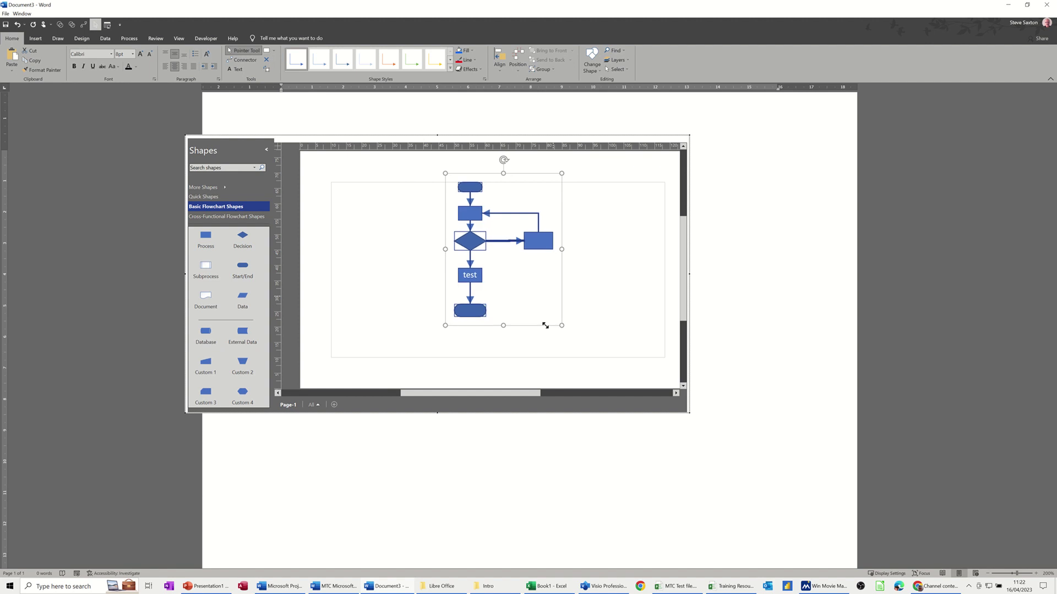
{"action": "left_click", "coordinate": [612, 274]}
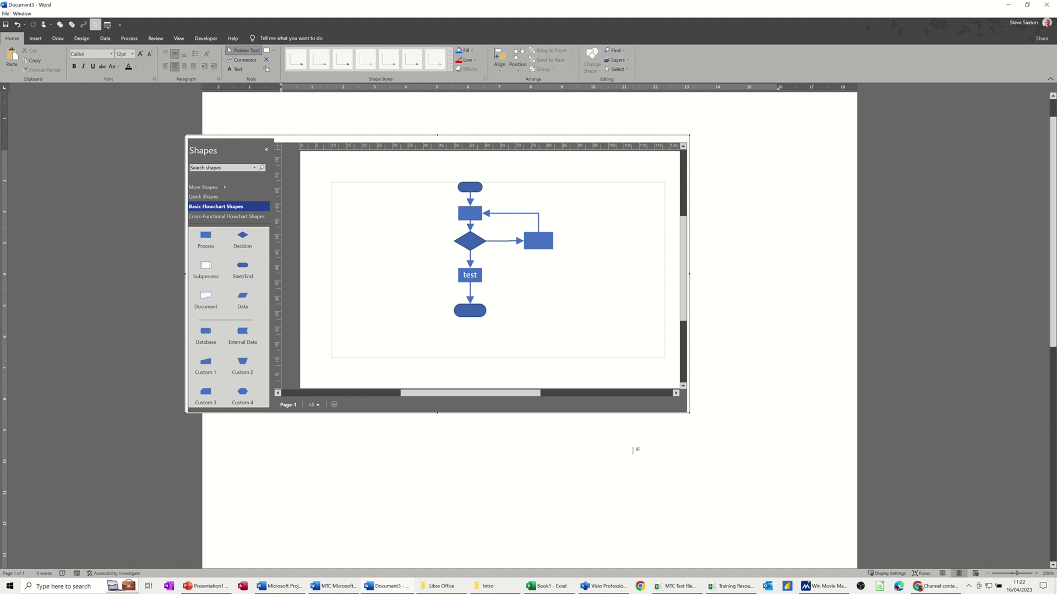
Step: Reopen the embedded Visio drawing, select all the flowchart shapes to enlarge them, then return to Word
{"action": "left_click", "coordinate": [586, 457]}
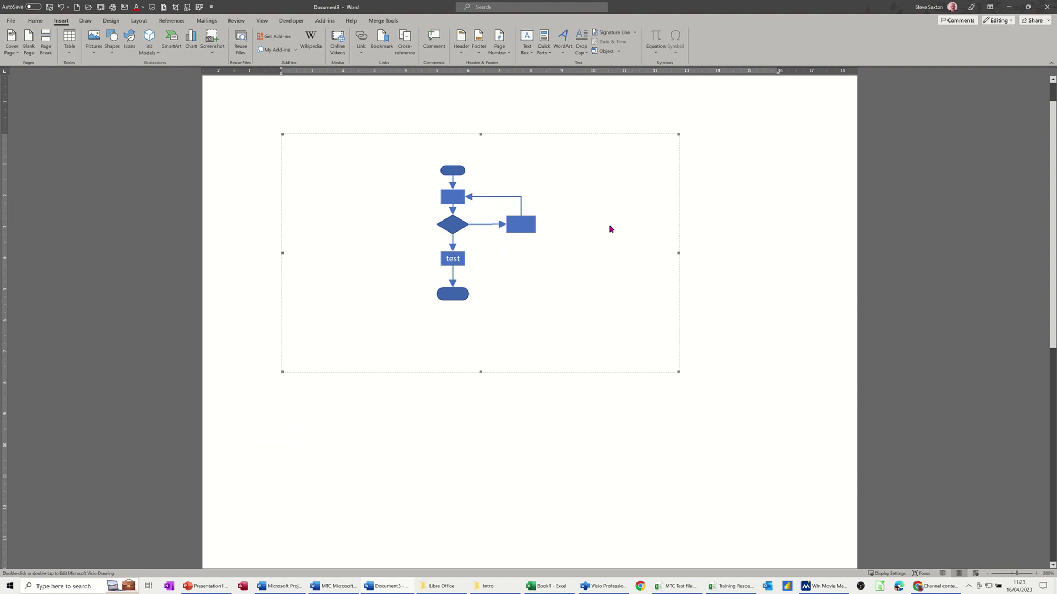
{"action": "double_click", "coordinate": [587, 211]}
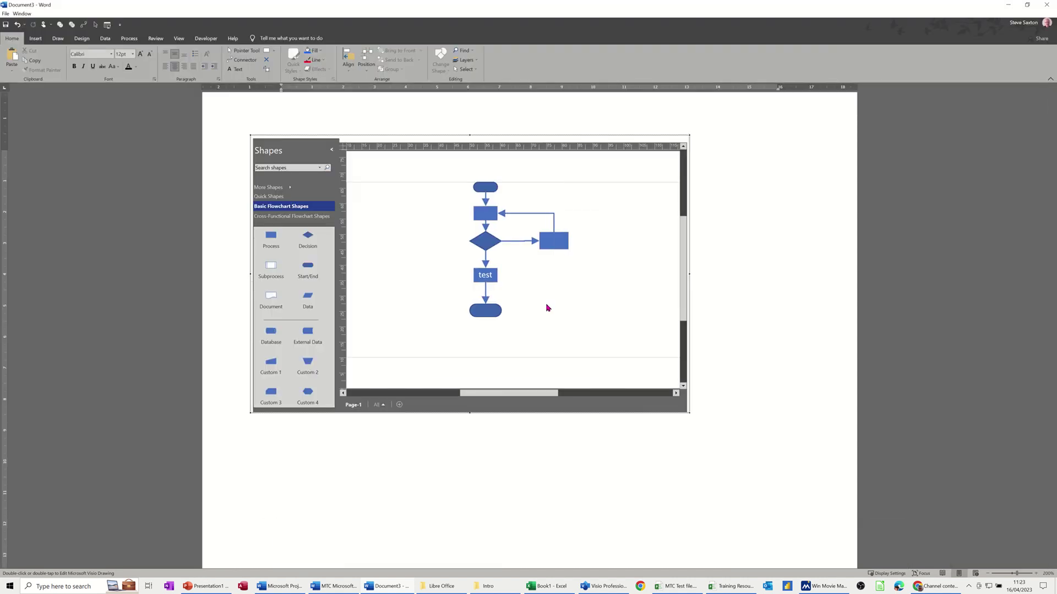
{"action": "left_click_drag", "start_coordinate": [443, 177], "coordinate": [606, 361]}
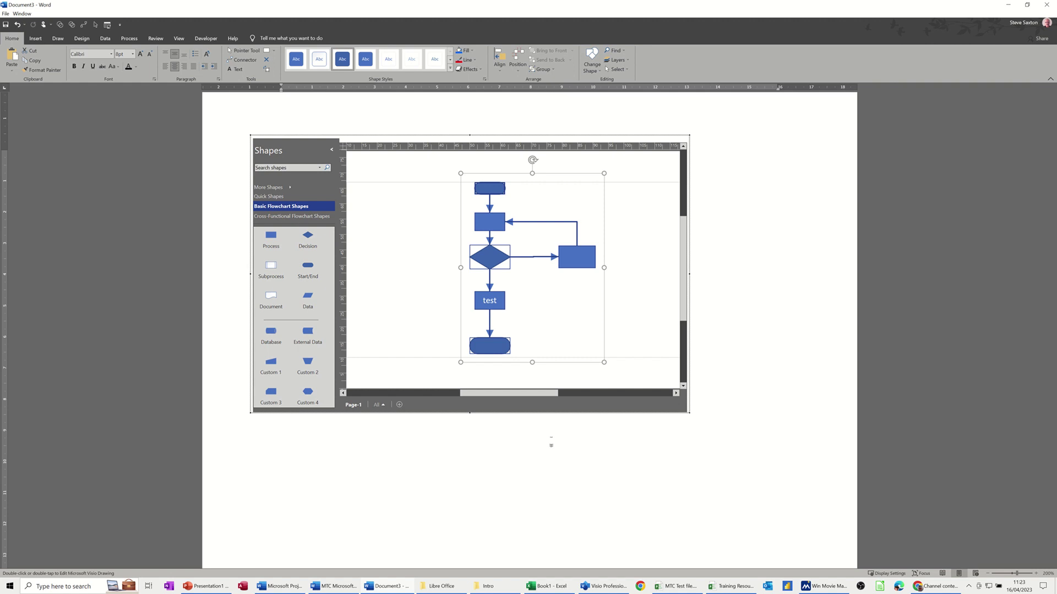
{"action": "left_click", "coordinate": [550, 472]}
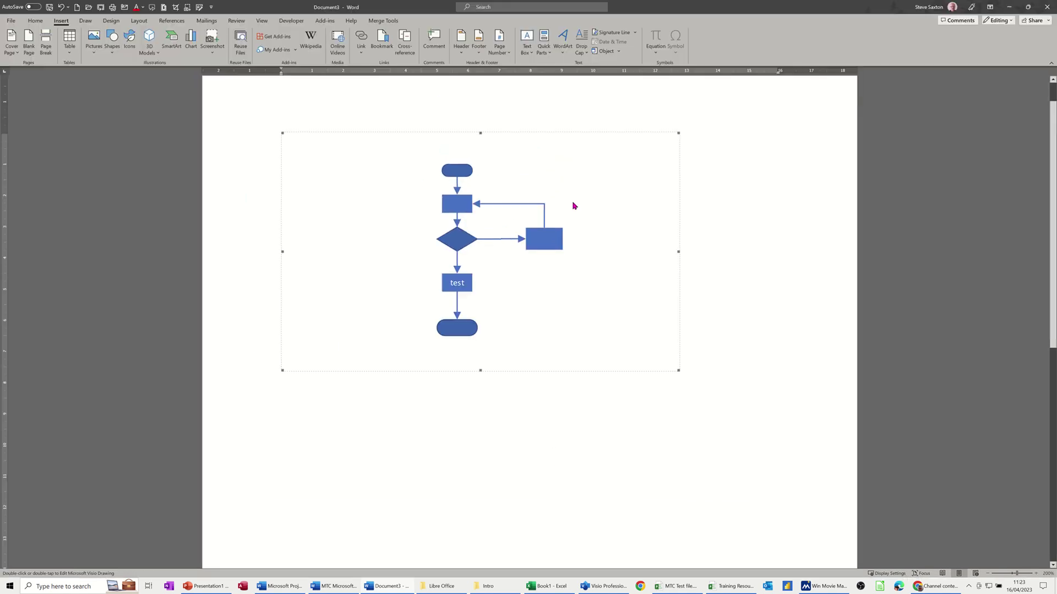